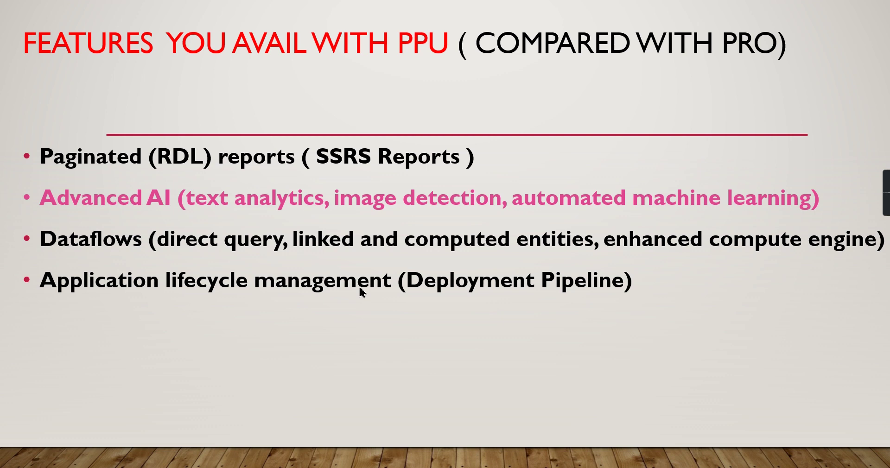
End the slide show, switch to Power Query Editor, and examine the rows and columns of the Ai Power bi query.
key("Escape")
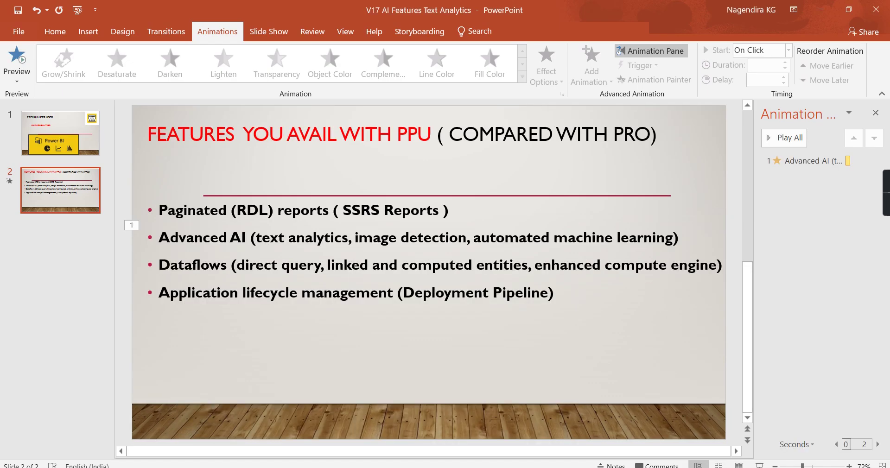
left_click(423, 392)
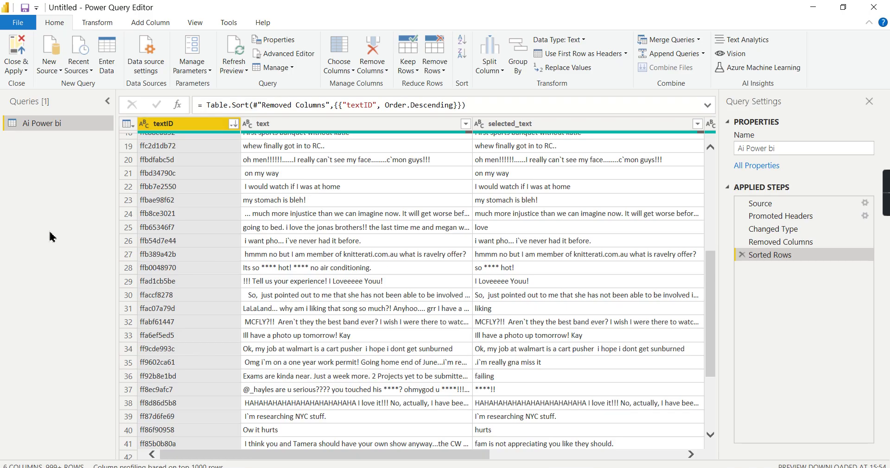
scroll(204, 188, "up", 6)
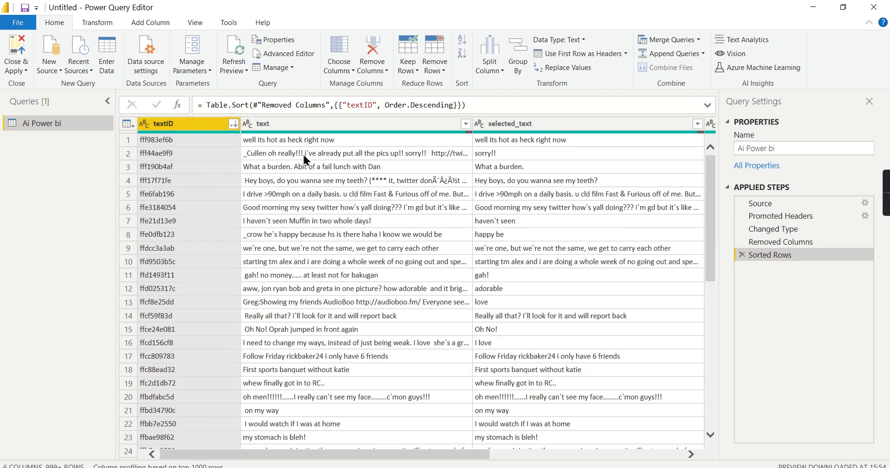
scroll(341, 182, "down", 3)
scroll(341, 183, "up", 3)
scroll(315, 209, "down", 7)
scroll(321, 242, "down", 7)
left_click(322, 225)
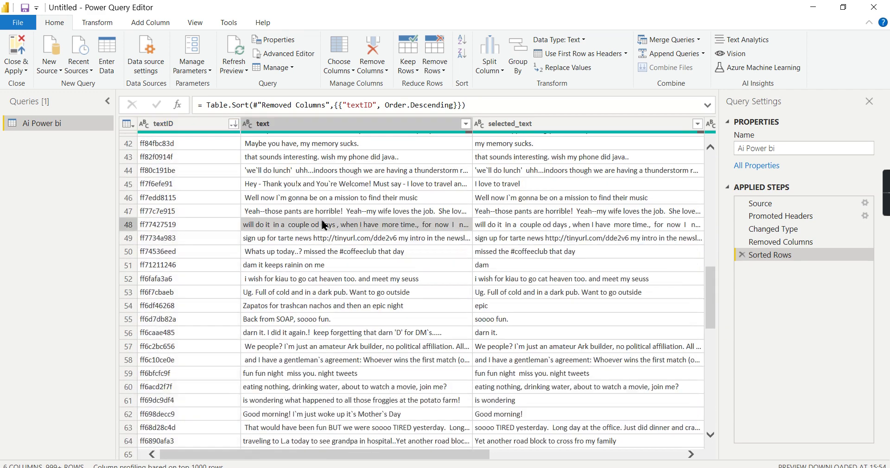
left_click_drag(325, 378, 634, 373)
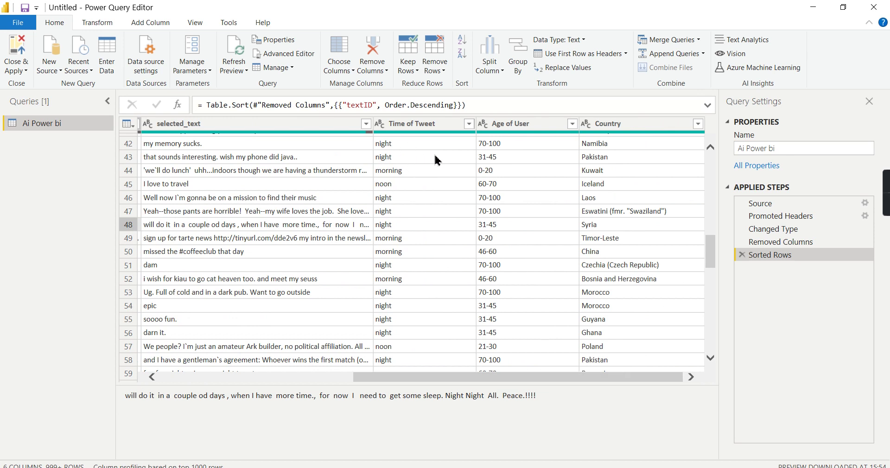
left_click_drag(496, 378, 590, 271)
left_click_drag(597, 361, 415, 370)
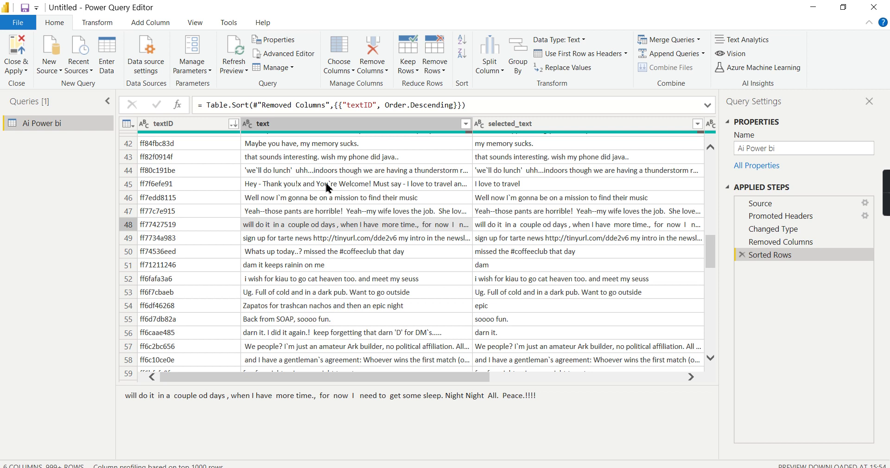
Remove the selected_text column from the Ai Power bi query.
left_click(504, 123)
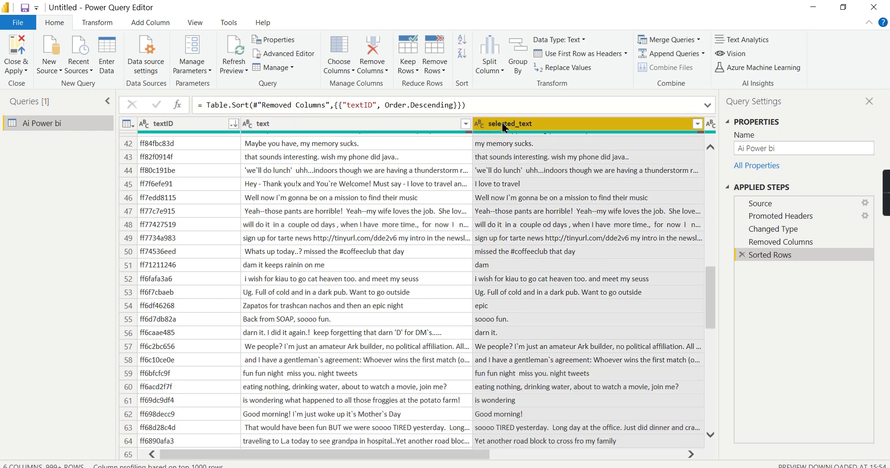
right_click(504, 124)
left_click(524, 145)
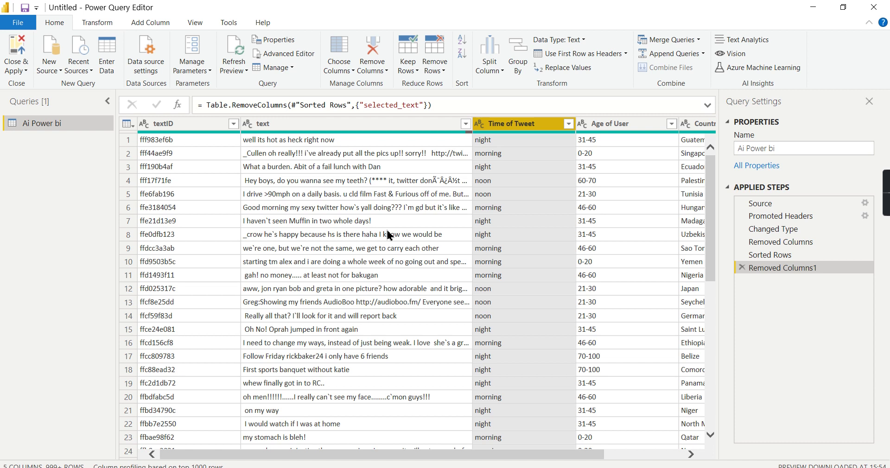
Open Text Analytics for the query and review the Detect language and Extract key phrases functions.
left_click(360, 225)
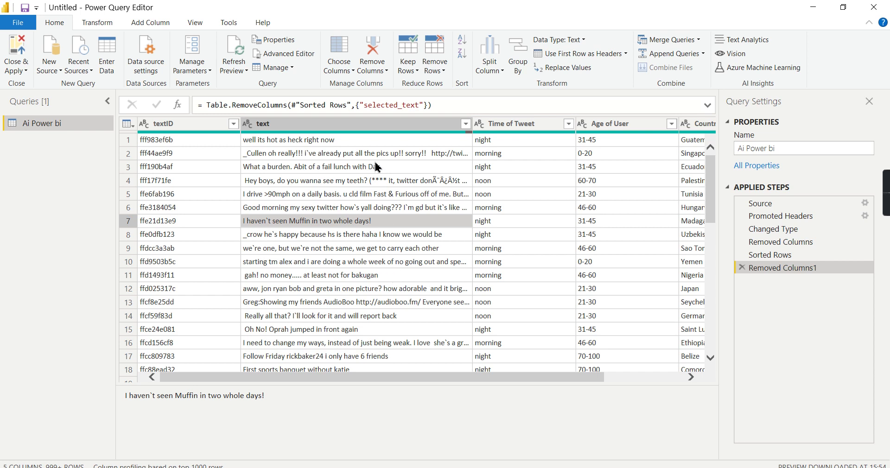
left_click(279, 141)
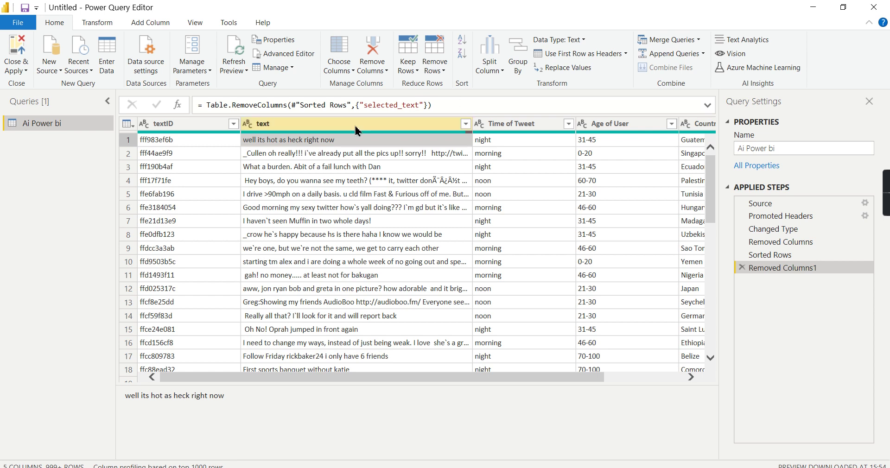
left_click(752, 39)
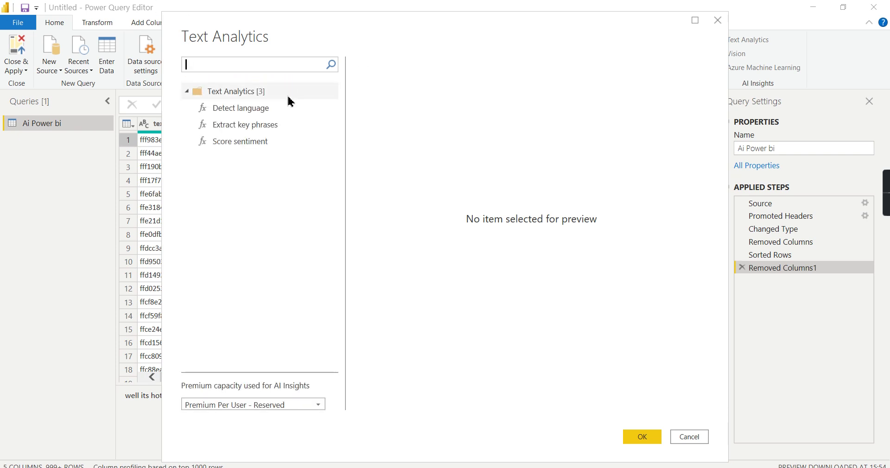
left_click(238, 112)
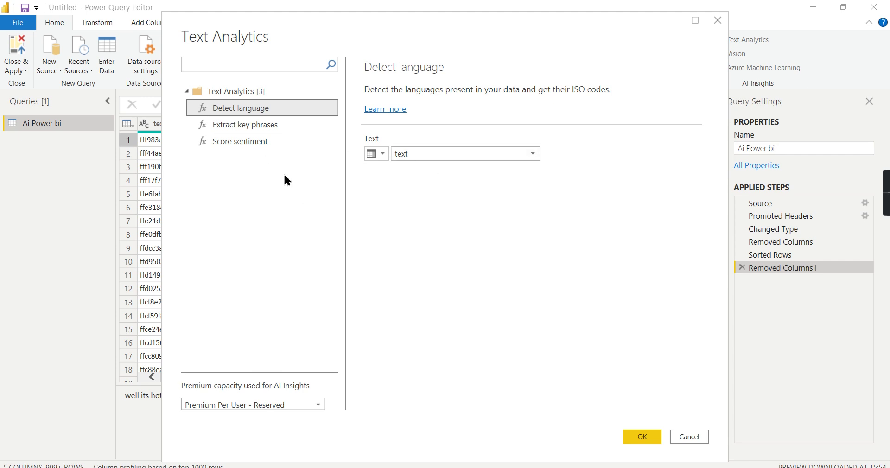
left_click(238, 134)
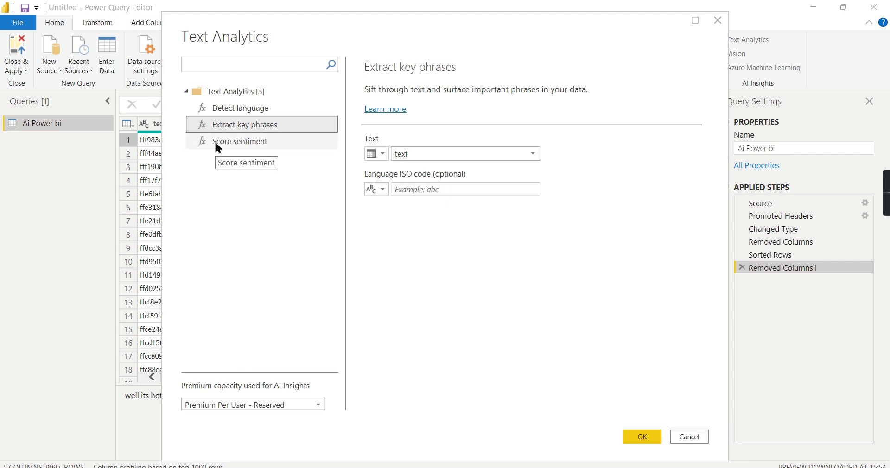
Apply the Score sentiment function to the text column using the Premium Per User - Reserved capacity, and return to Power Query Editor.
left_click(234, 144)
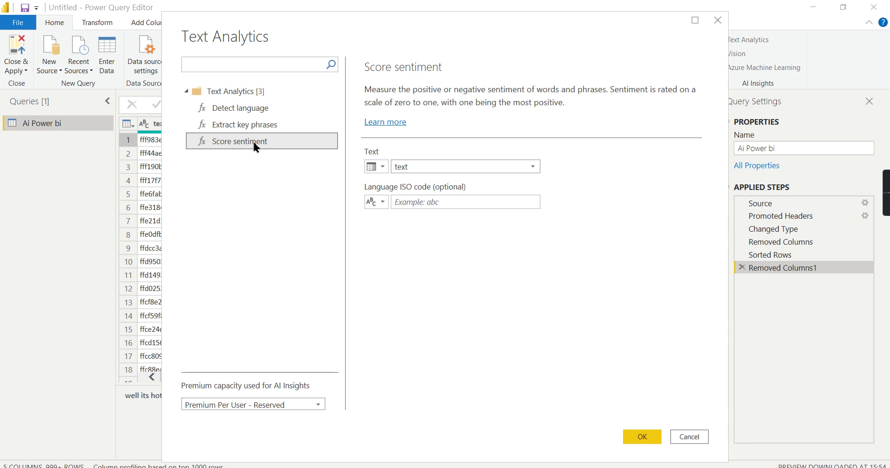
left_click(422, 168)
left_click(426, 193)
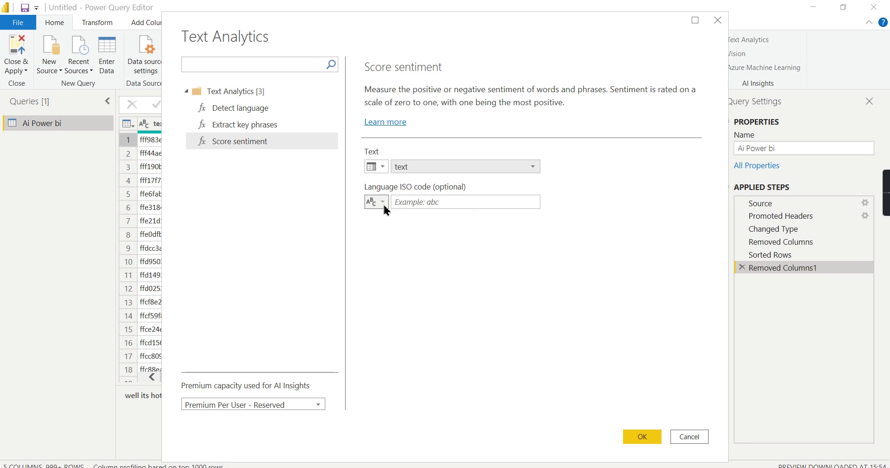
left_click_drag(413, 34, 606, 71)
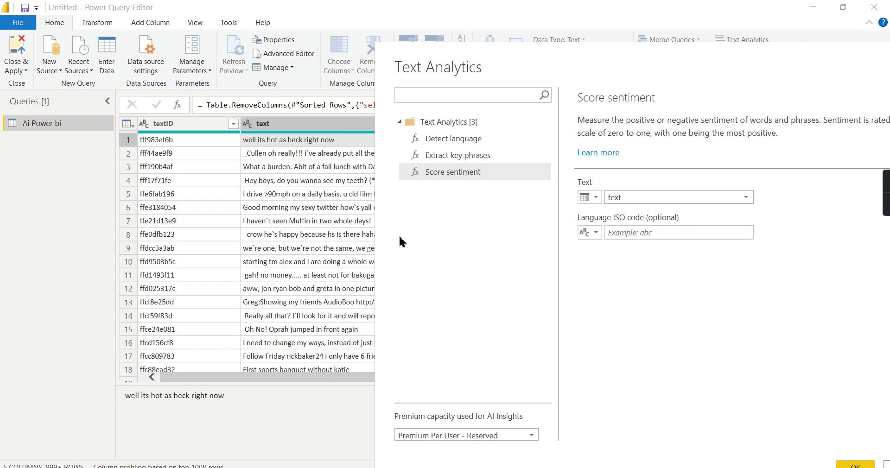
left_click_drag(720, 68, 578, 84)
left_click_drag(493, 97, 441, 35)
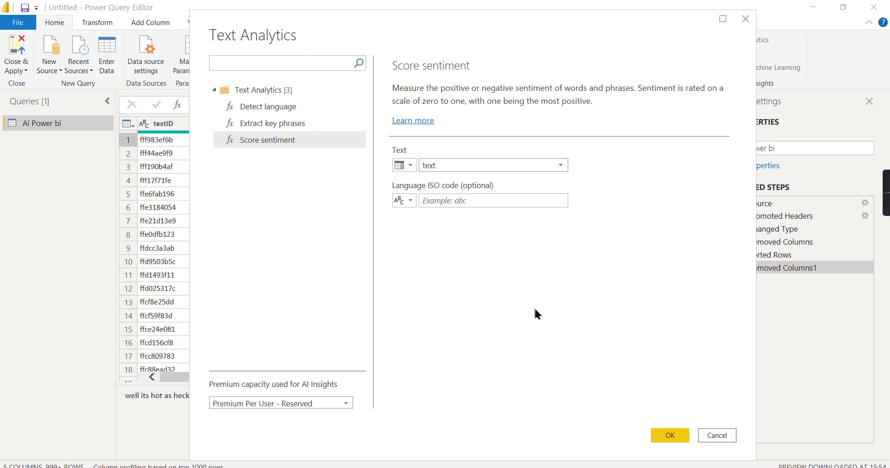
left_click(312, 407)
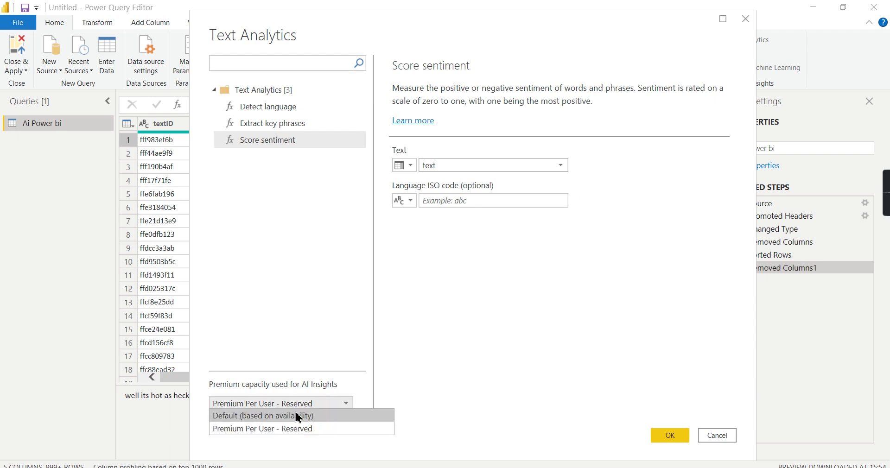
left_click(269, 430)
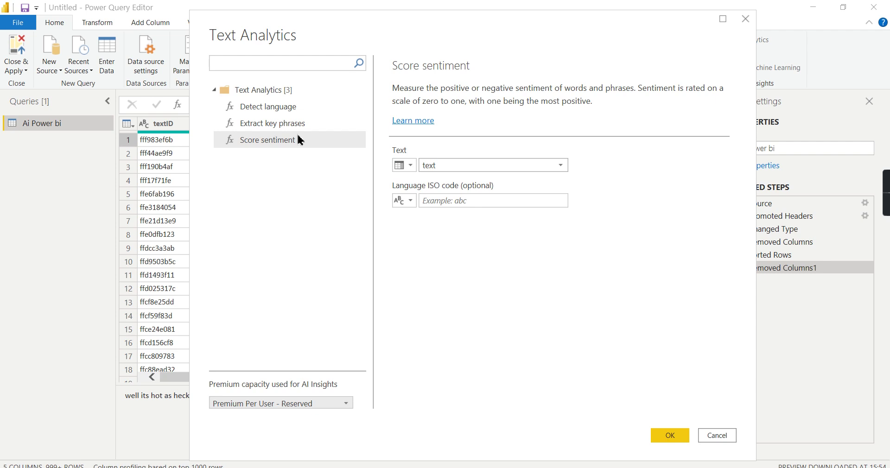
left_click(670, 436)
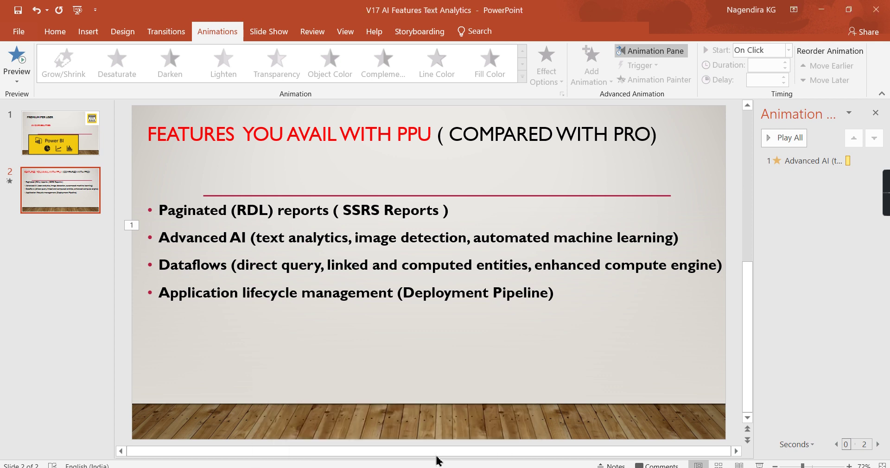
left_click(397, 467)
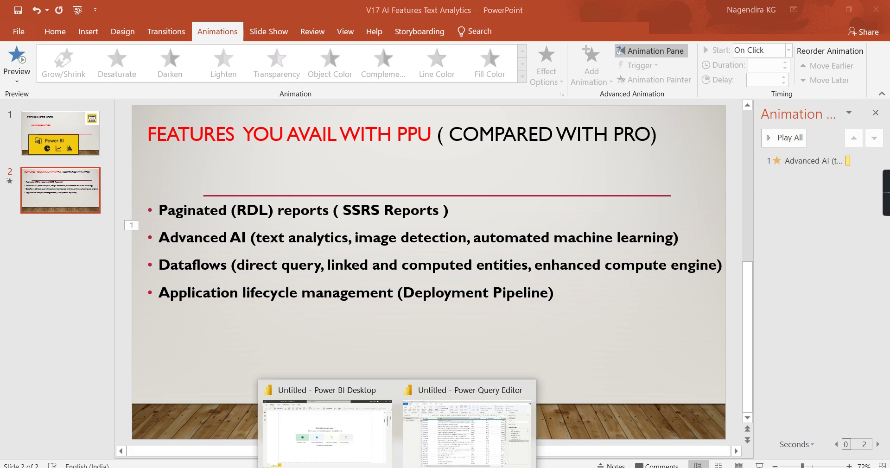
left_click(830, 16)
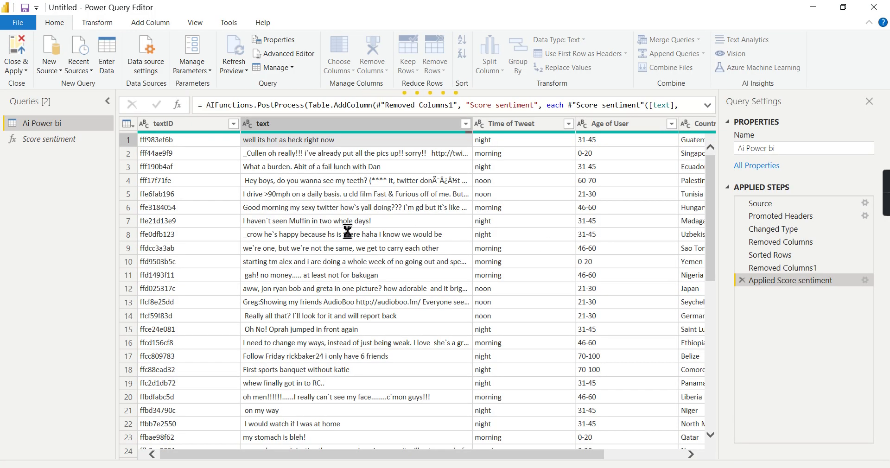
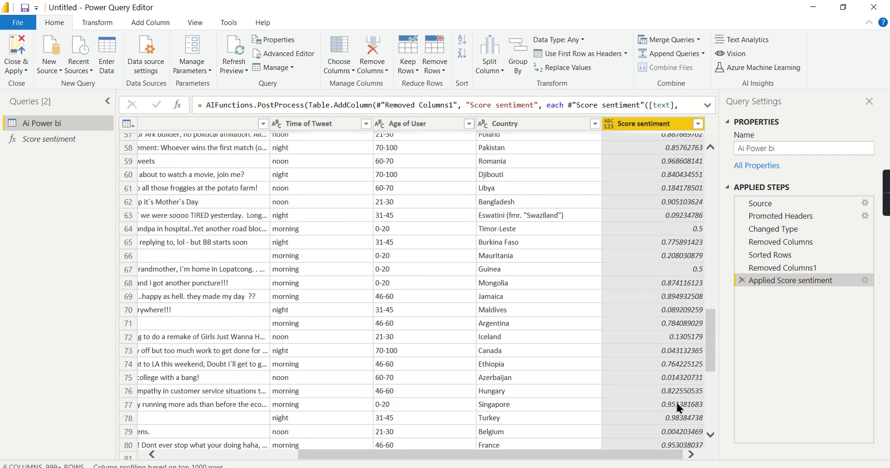
Compare the sentiment score in row 77 with the full tweet text of that row.
left_click(677, 403)
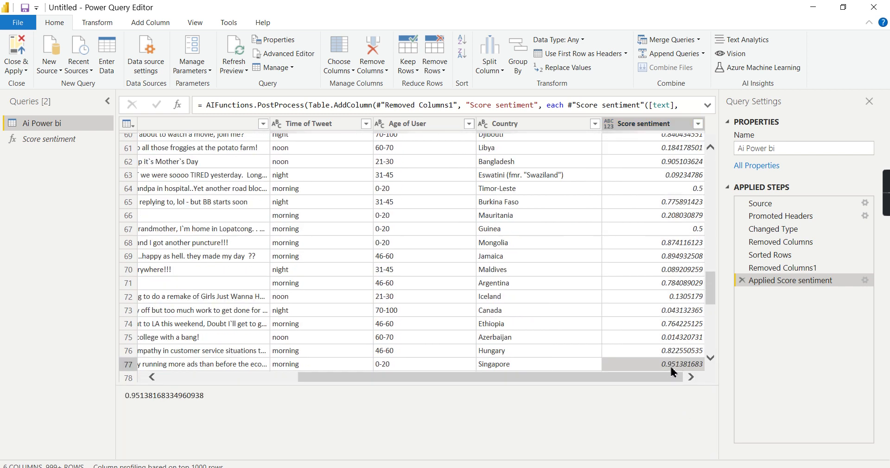
left_click_drag(671, 376, 532, 382)
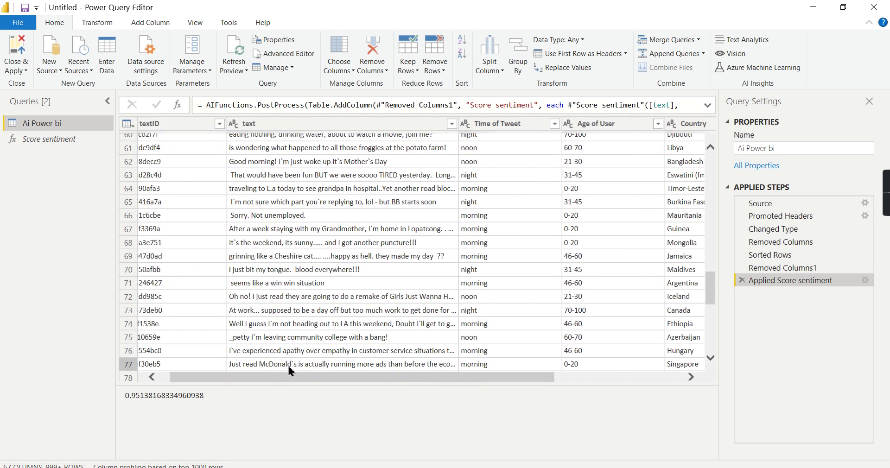
left_click(313, 368)
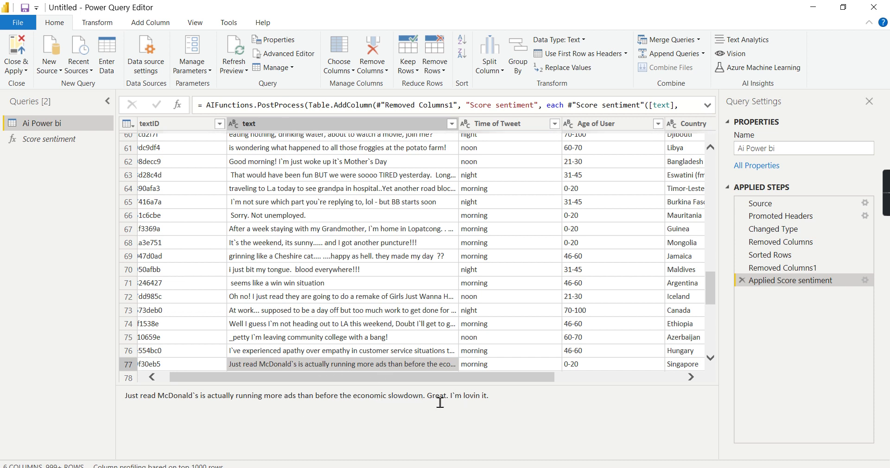
left_click_drag(520, 380, 686, 378)
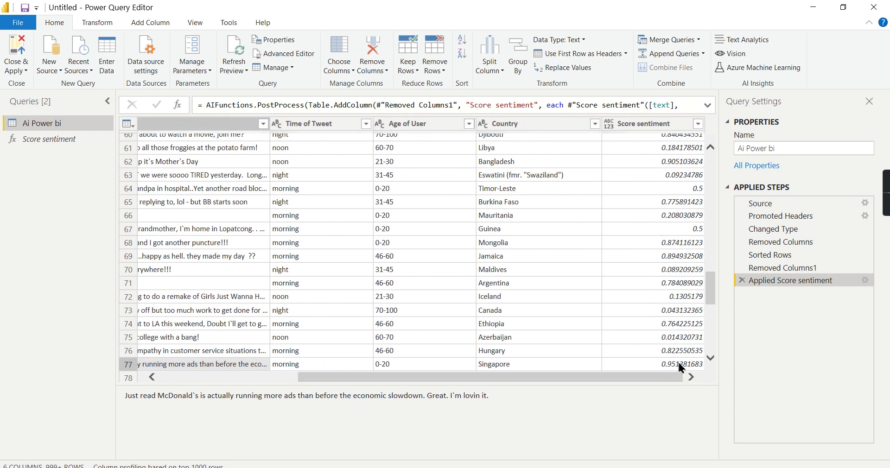
Compare the sentiment score in row 72 with the full tweet text of that row.
left_click(690, 301)
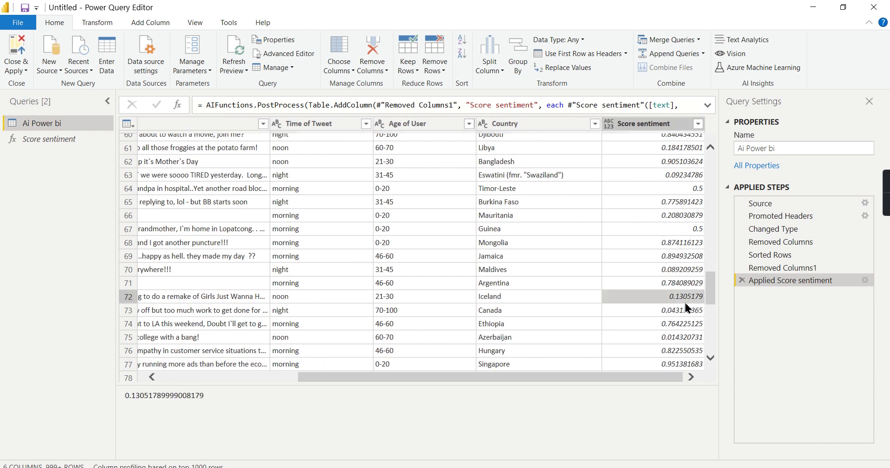
left_click_drag(629, 381, 447, 384)
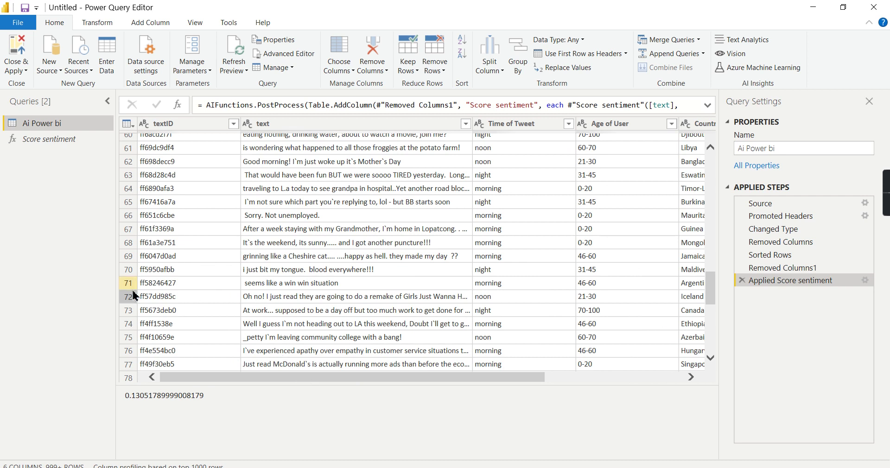
left_click(255, 300)
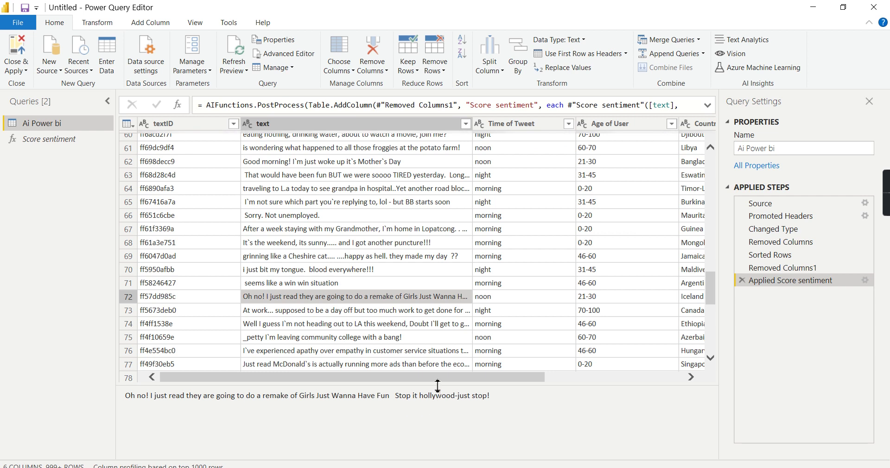
left_click_drag(444, 384, 616, 383)
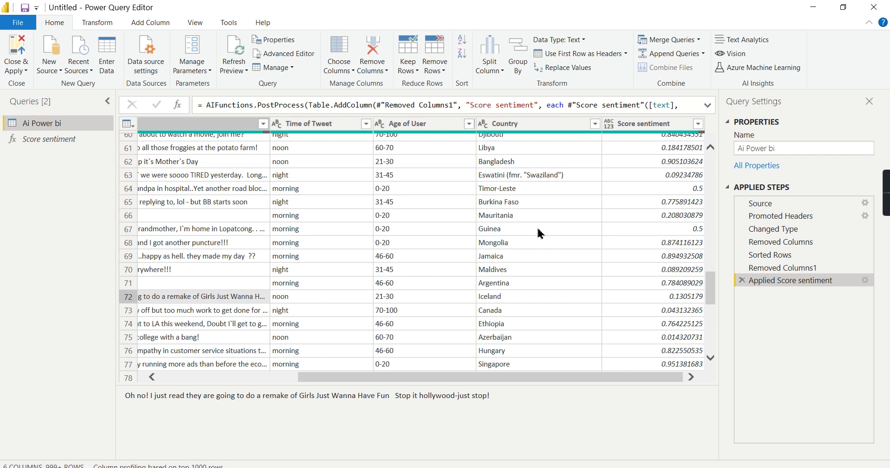
Examine the tweets in the text column side by side with their values in the Score sentiment column.
left_click_drag(313, 378, 267, 379)
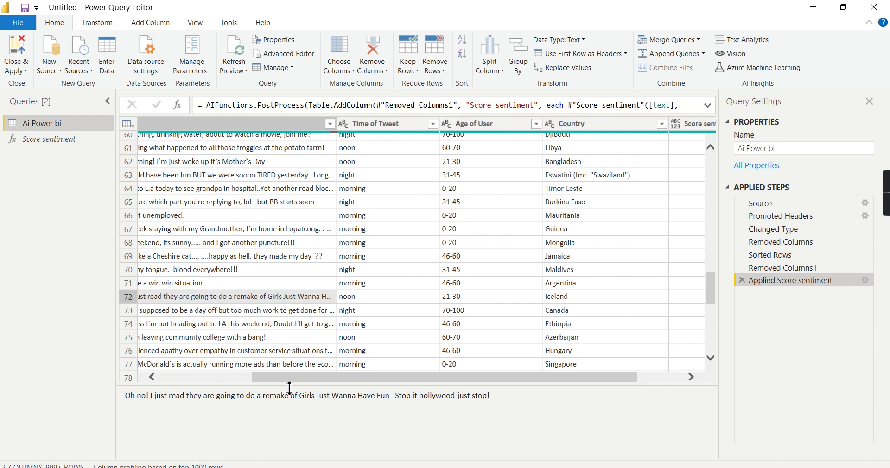
left_click_drag(290, 381, 234, 366)
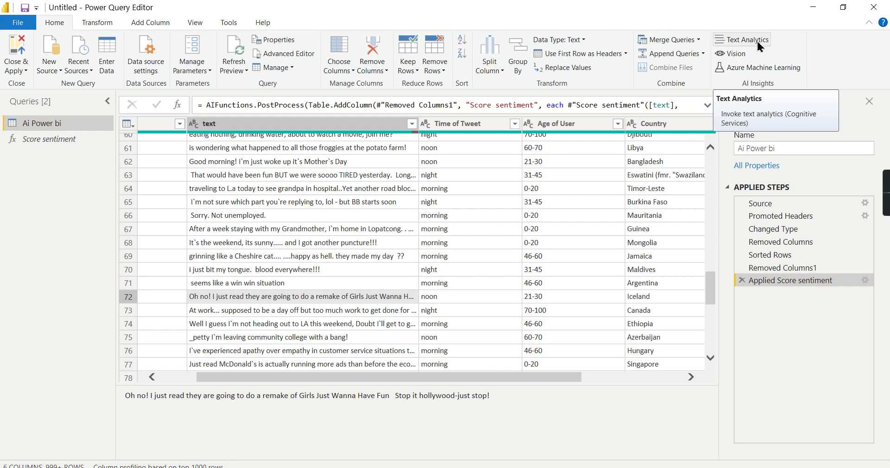
left_click_drag(439, 380, 541, 374)
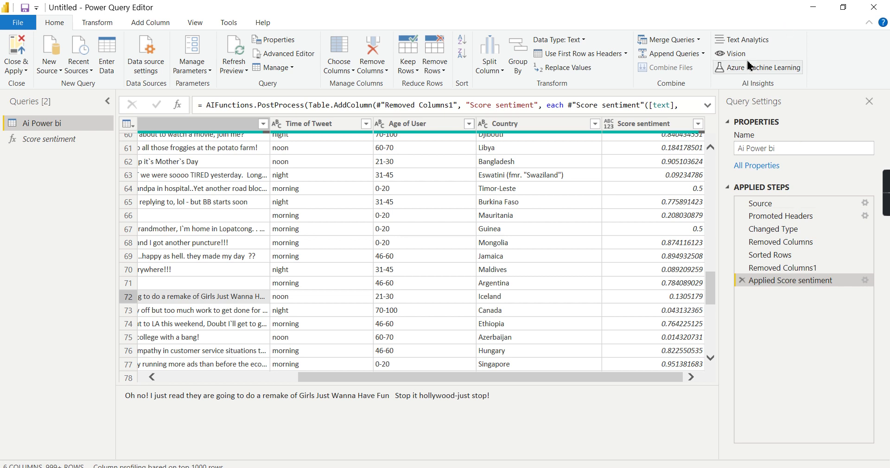
Look at the Text Analytics and Azure Machine Learning Models dialogs, closing each without applying anything.
left_click(750, 42)
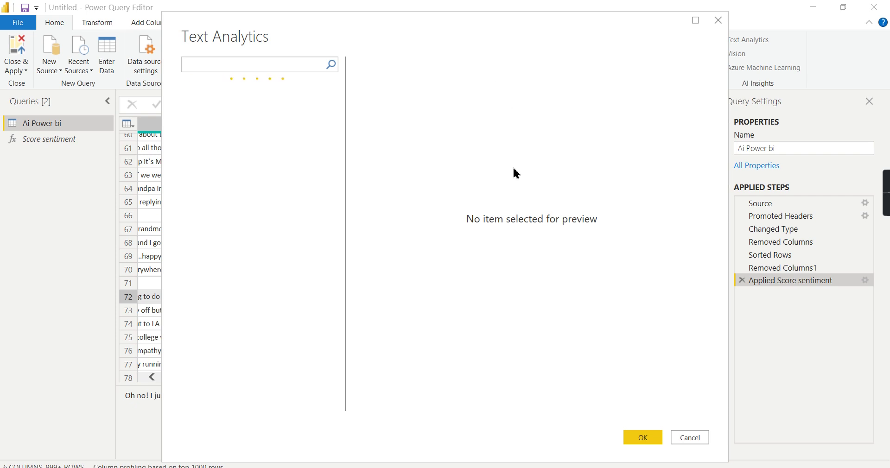
left_click(719, 22)
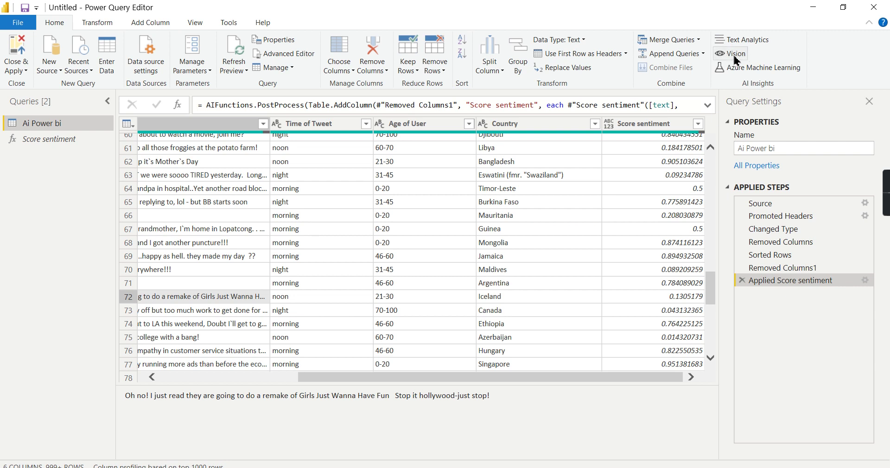
left_click(761, 70)
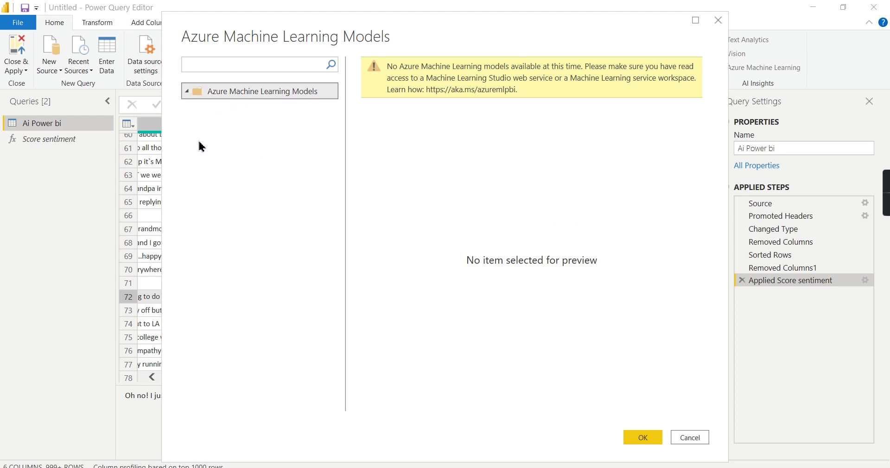
left_click(718, 22)
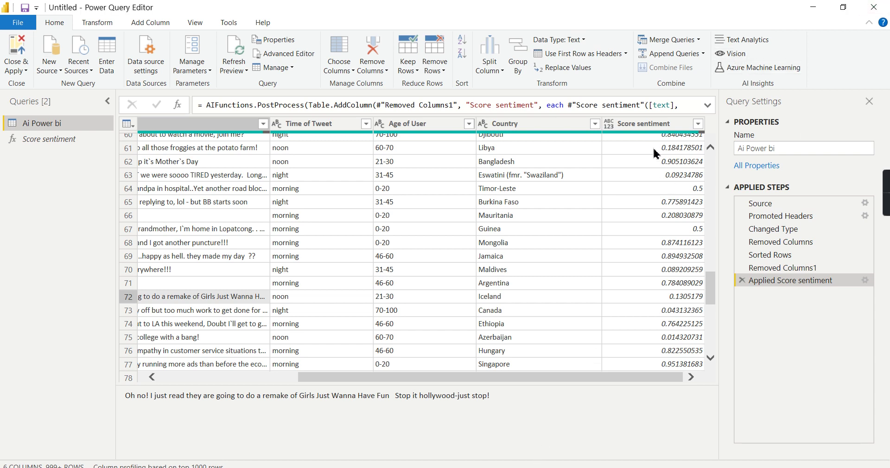
Review the Score sentiment column's values and available column operations, and close the editor with the query changes applied.
left_click(669, 140)
scroll(675, 281, "up", 4)
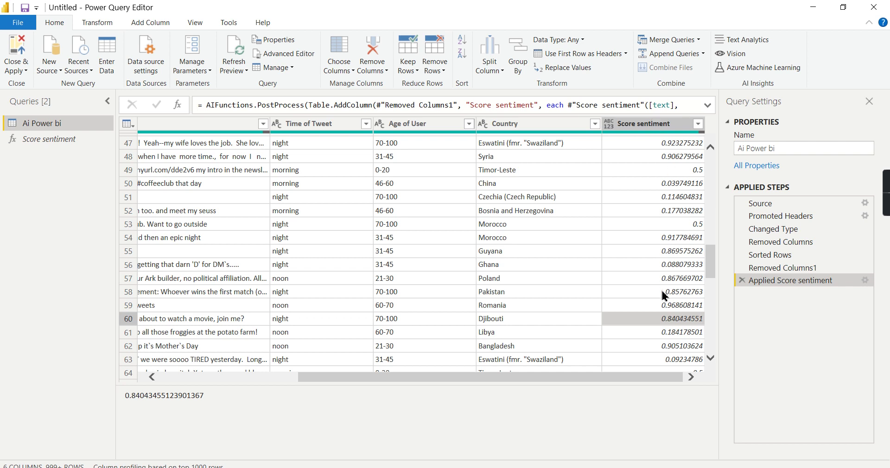
right_click(640, 124)
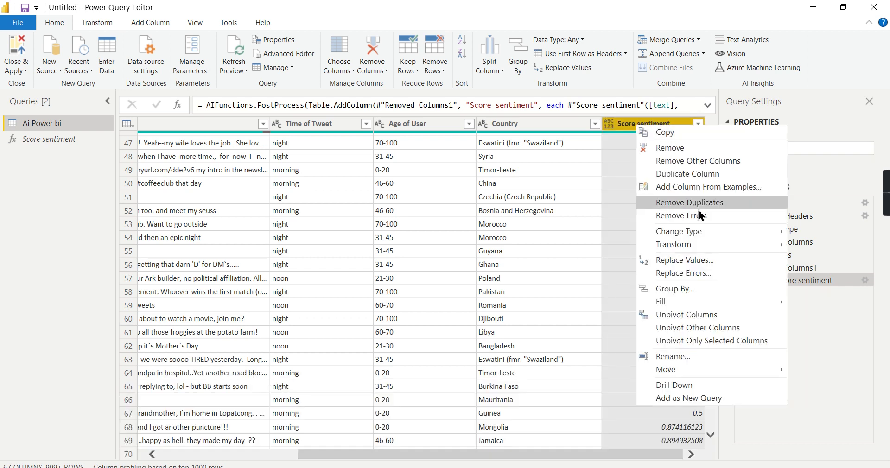
left_click(652, 461)
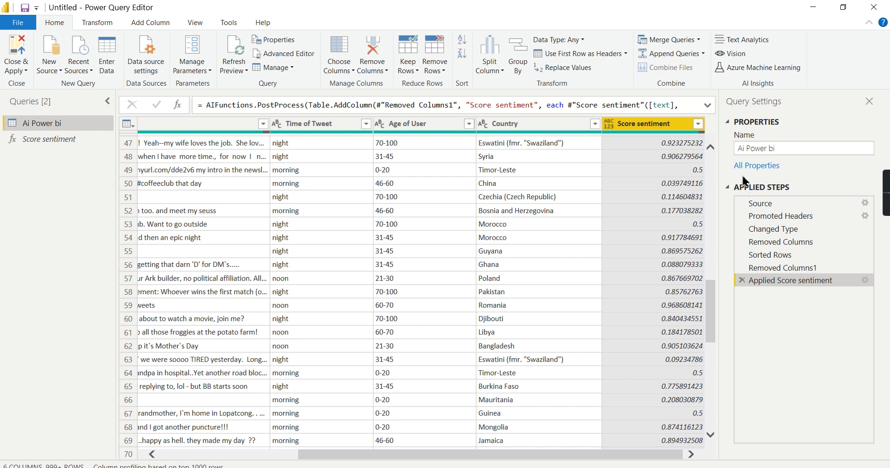
left_click(24, 74)
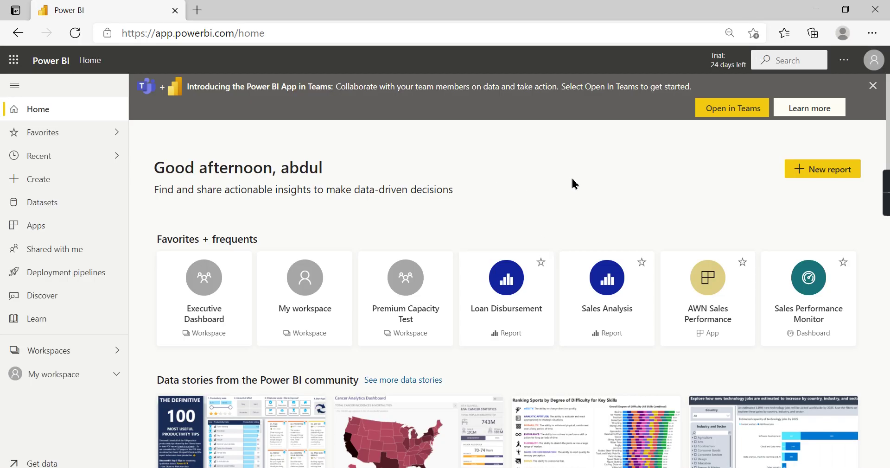
Switch to the Power BI service in the browser and open the Sales Tables dataflow in the Executive Dashboard workspace.
scroll(235, 186, "down", 3)
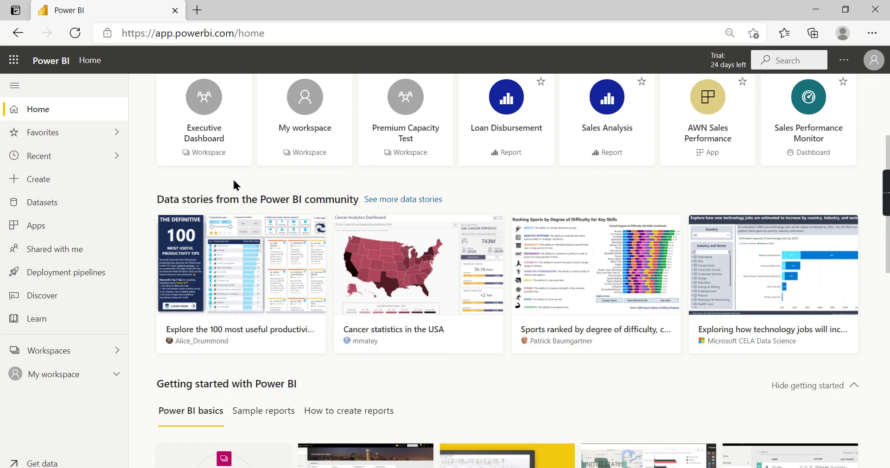
left_click(69, 354)
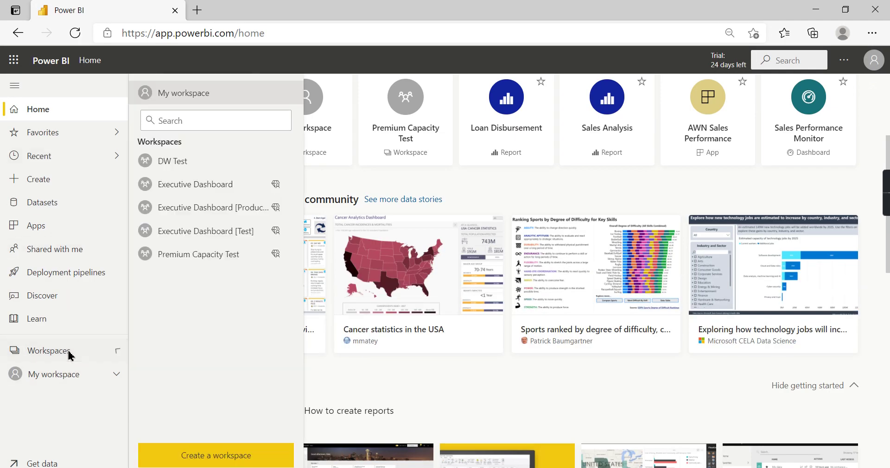
left_click(217, 186)
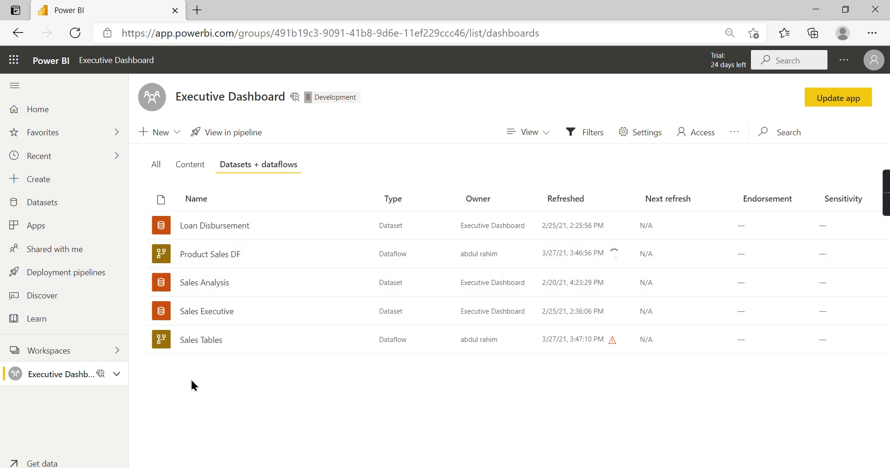
left_click(200, 341)
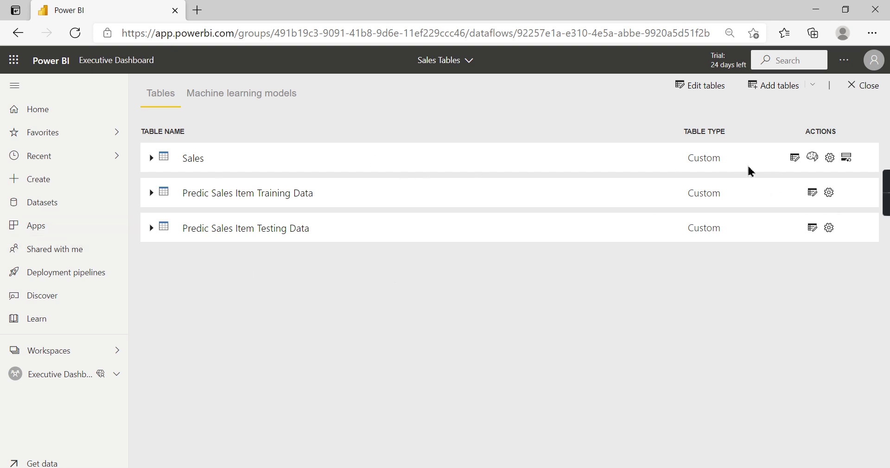
Add a machine learning model for the Sales table, keeping Sales as the table to predict from.
left_click(816, 160)
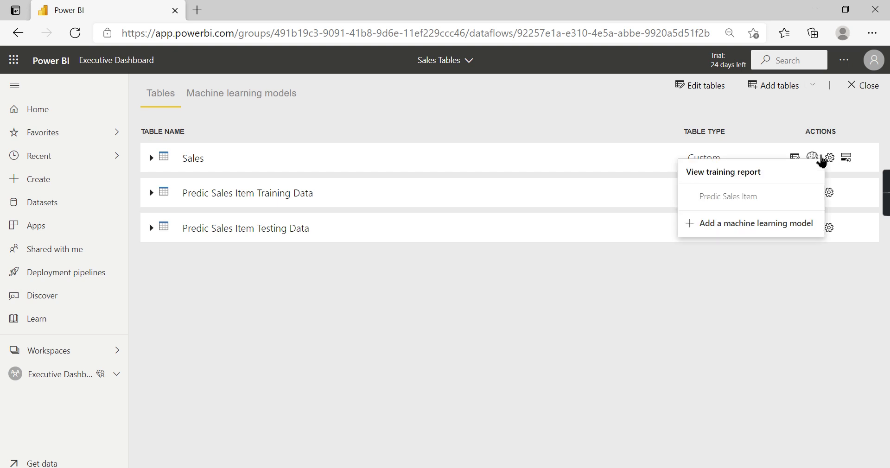
left_click(724, 231)
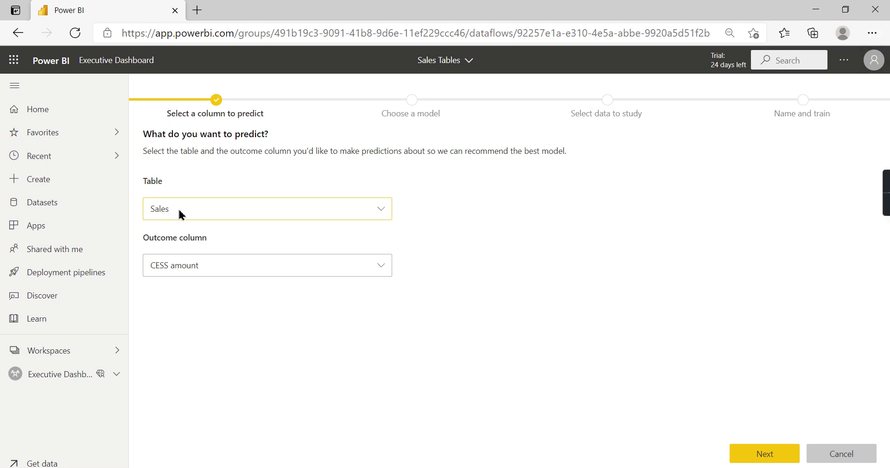
left_click(275, 211)
left_click(267, 229)
Set the model's outcome column to Item type.
left_click(223, 273)
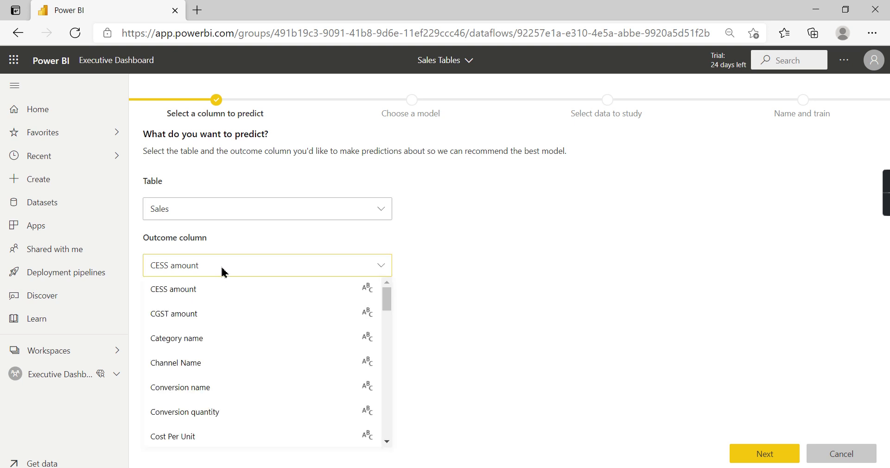
scroll(222, 367, "down", 3)
scroll(192, 391, "down", 5)
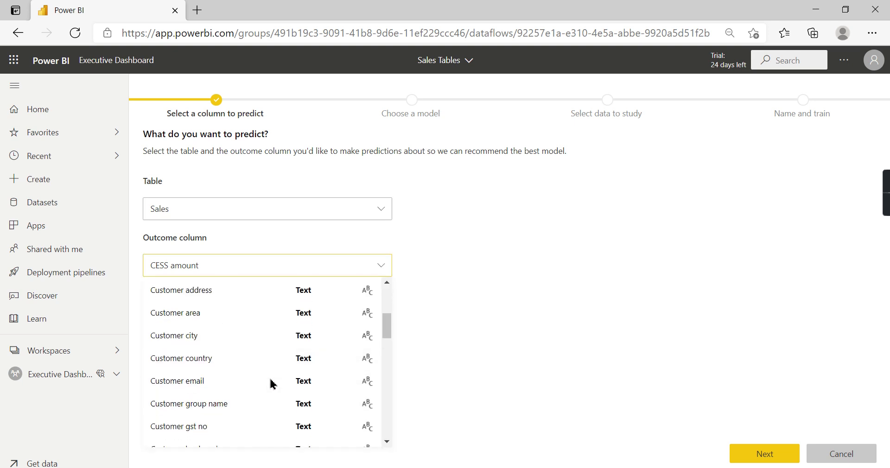
scroll(226, 384, "down", 2)
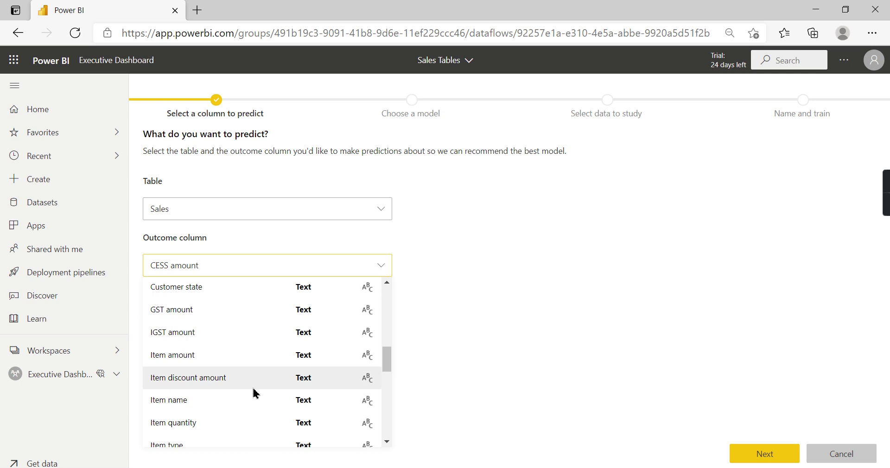
scroll(205, 424, "down", 1)
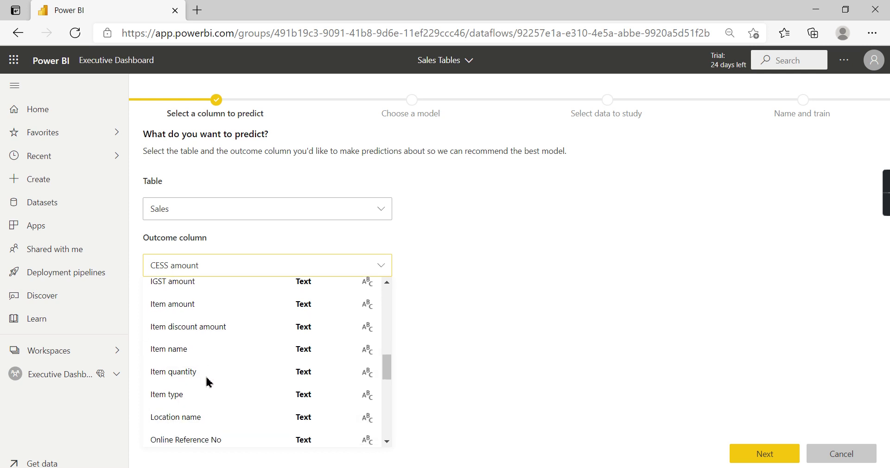
left_click(193, 400)
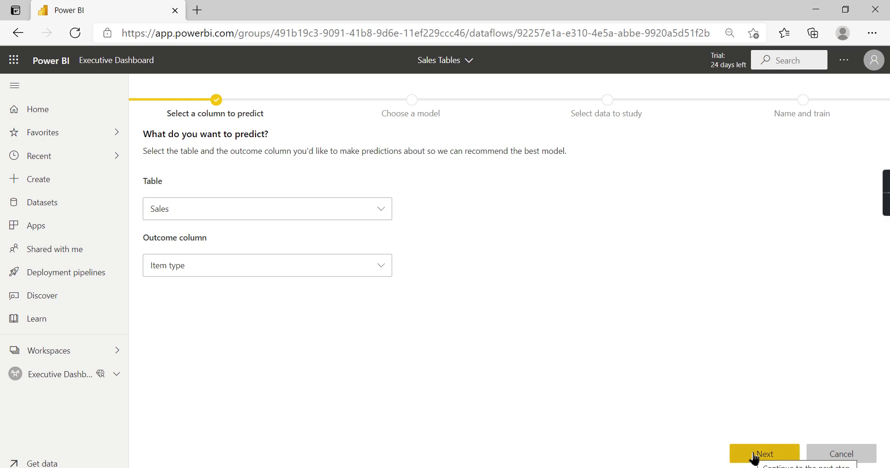
Compare the available model types, choose General Classification and continue to the selection of study data.
left_click(782, 461)
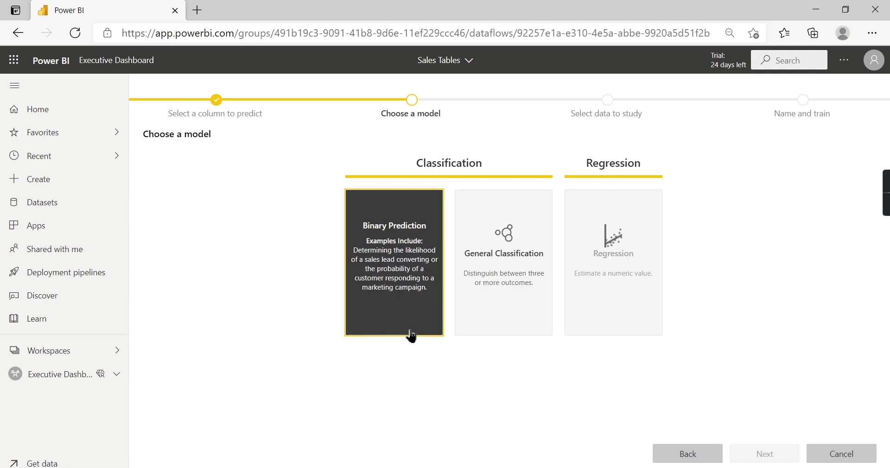
left_click(671, 454)
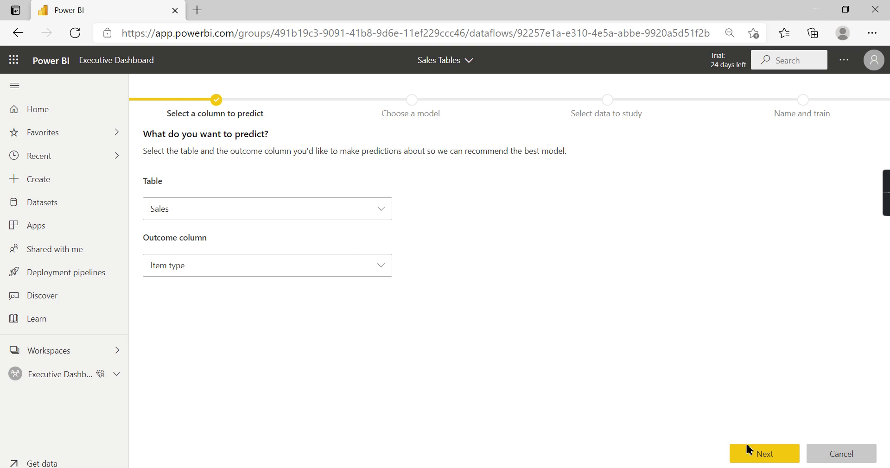
left_click(733, 450)
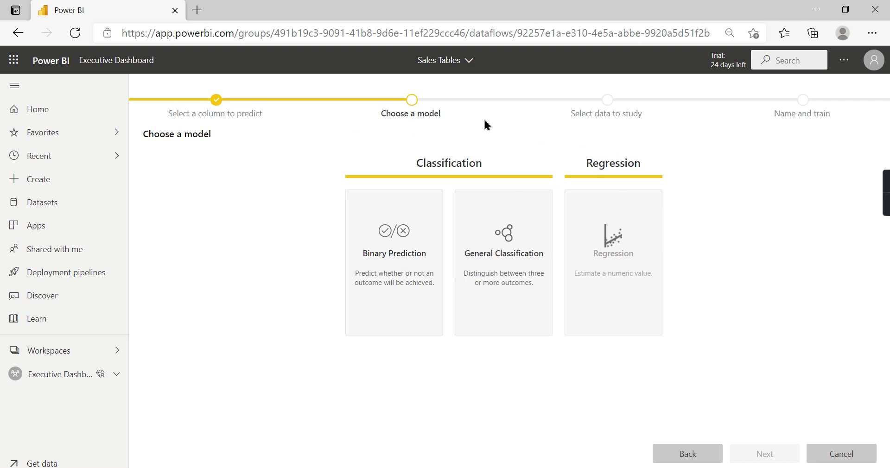
mouse_move(414, 264)
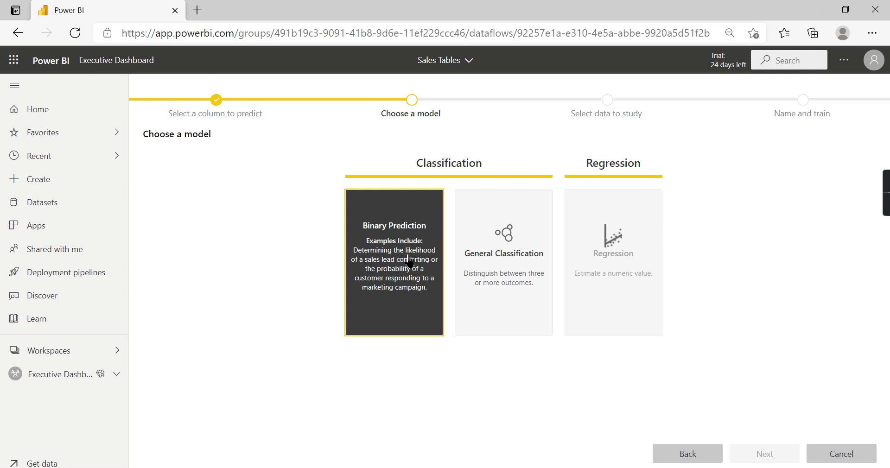
left_click(490, 260)
left_click(762, 456)
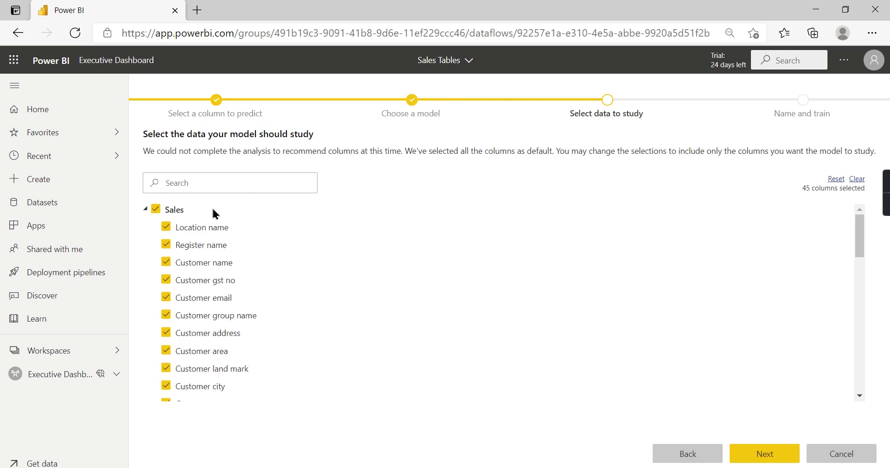
Deselect all Sales columns and include only Location name, Customer name, Customer group name and Customer city.
left_click(157, 211)
left_click(170, 229)
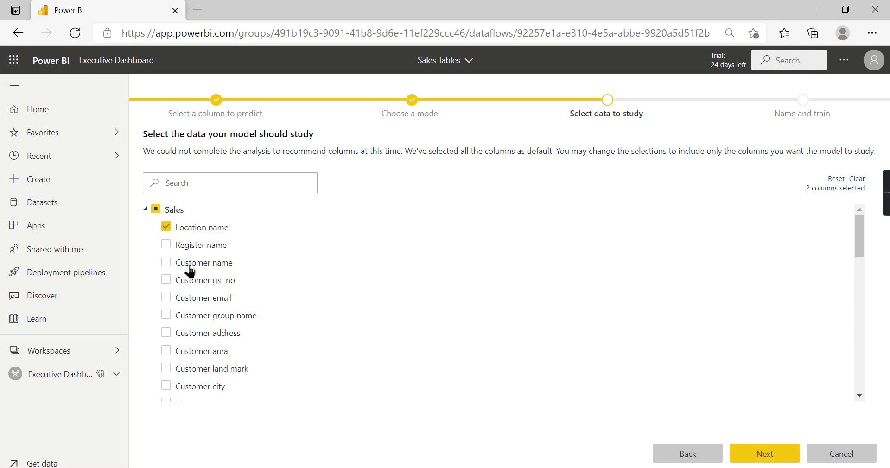
left_click(170, 266)
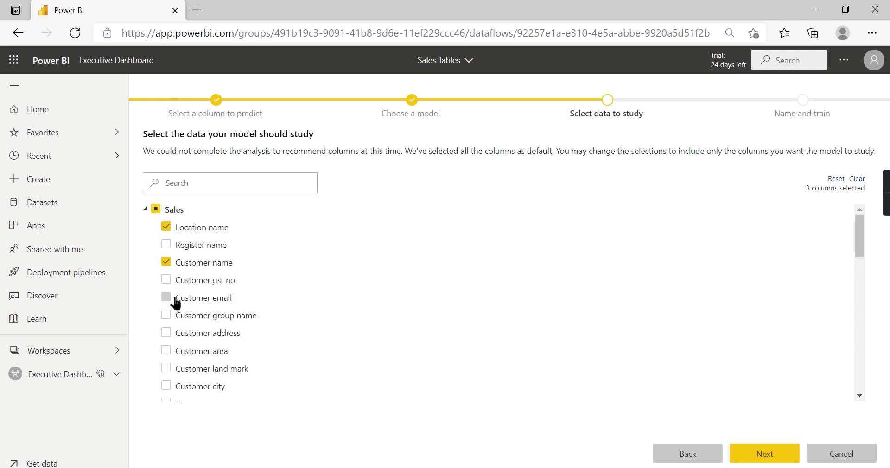
left_click(170, 320)
scroll(283, 325, "down", 1)
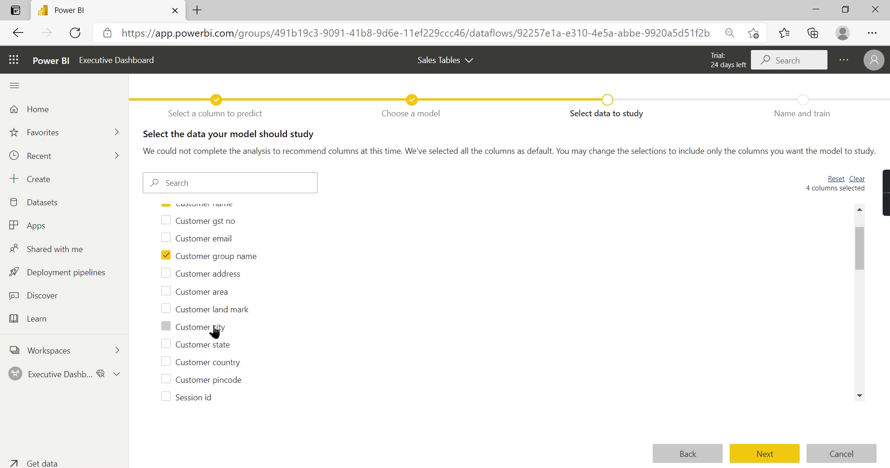
left_click(168, 330)
Add Customer pincode, Customer country, Receipt no and Sale date to the study data and continue to naming the model.
scroll(213, 362, "down", 2)
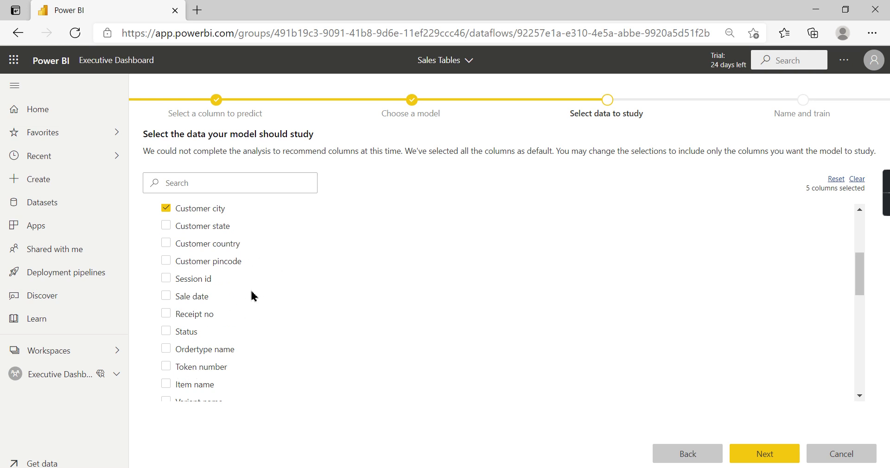
left_click(168, 261)
left_click(168, 245)
left_click(168, 313)
left_click(167, 298)
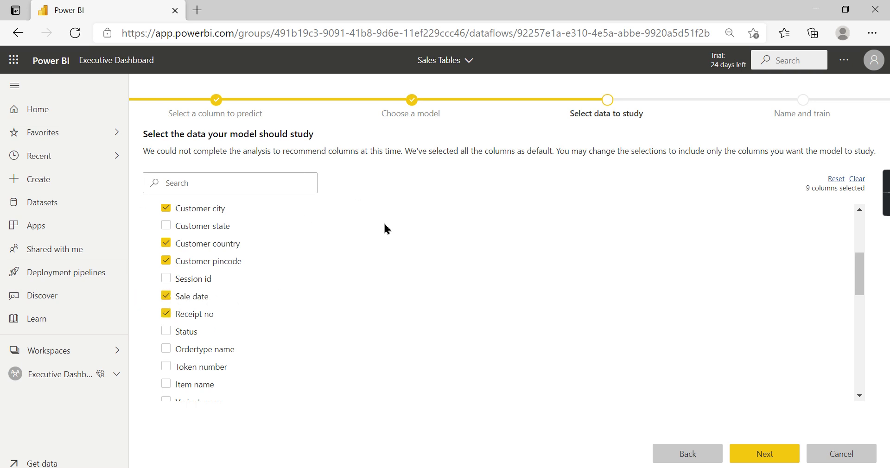
left_click(787, 453)
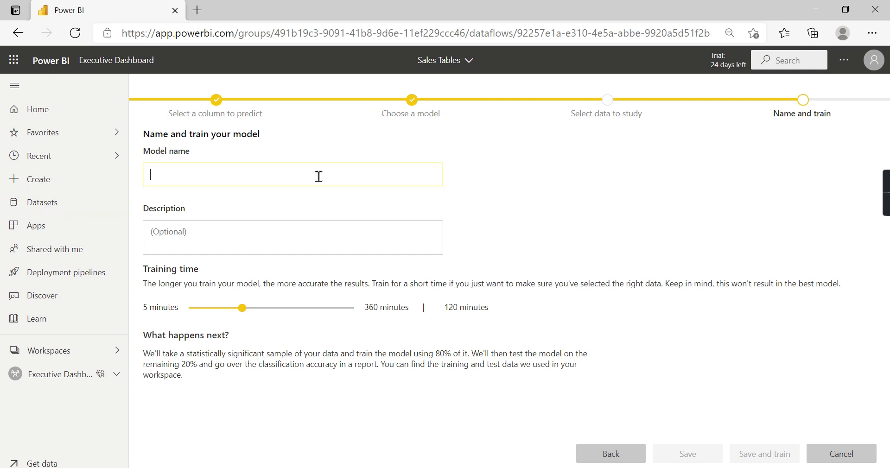
Name the model Sales Product Prediction, save and train it, and dismiss the notification.
type("Sales Product Prediction")
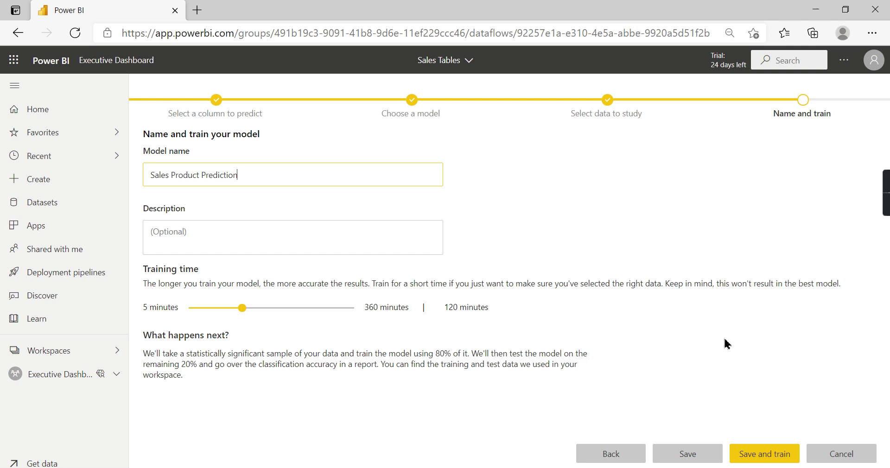
left_click(766, 459)
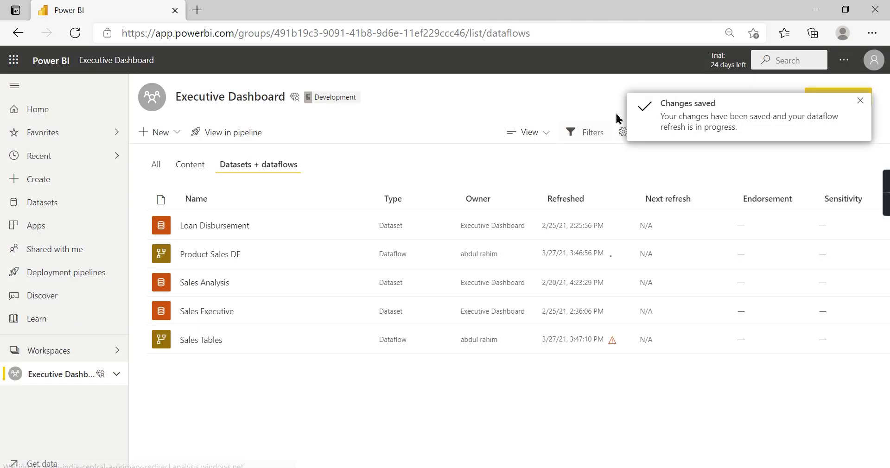
left_click(860, 100)
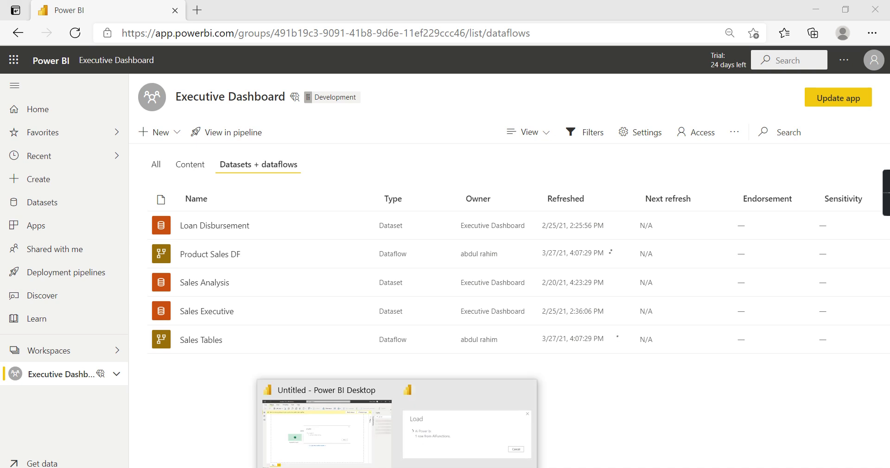
Check the load progress in Power BI Desktop, and return to the Executive Dashboard workspace in the browser.
left_click(412, 451)
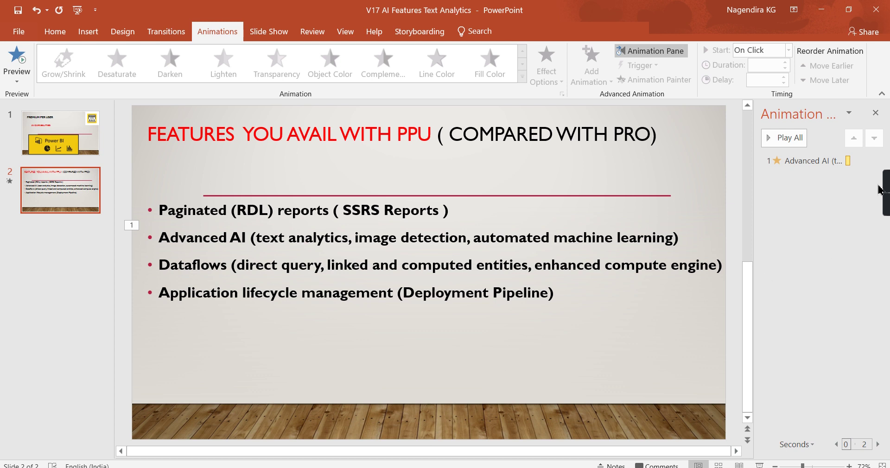
left_click(342, 466)
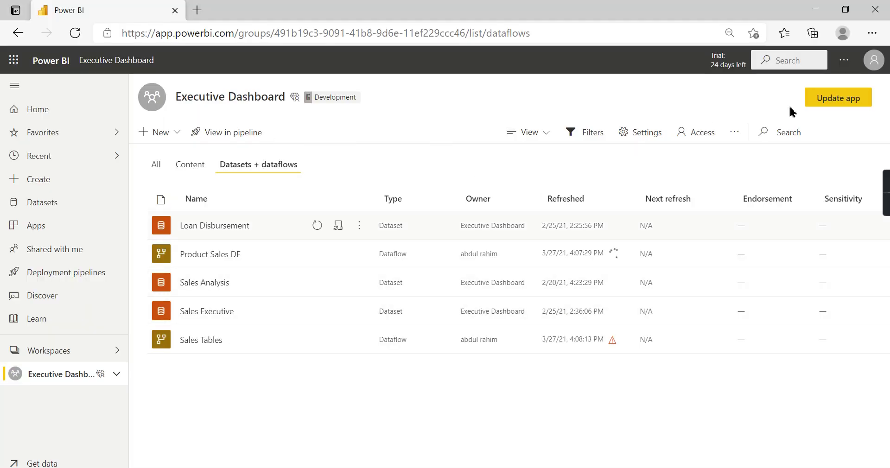
mouse_move(886, 204)
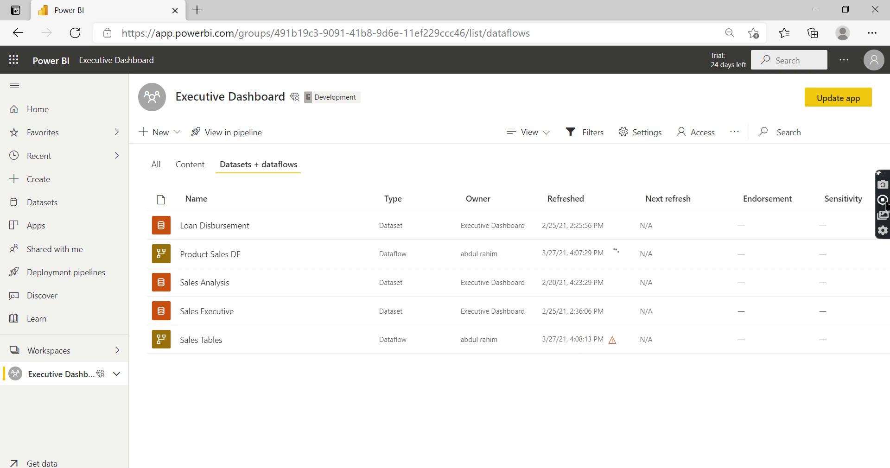